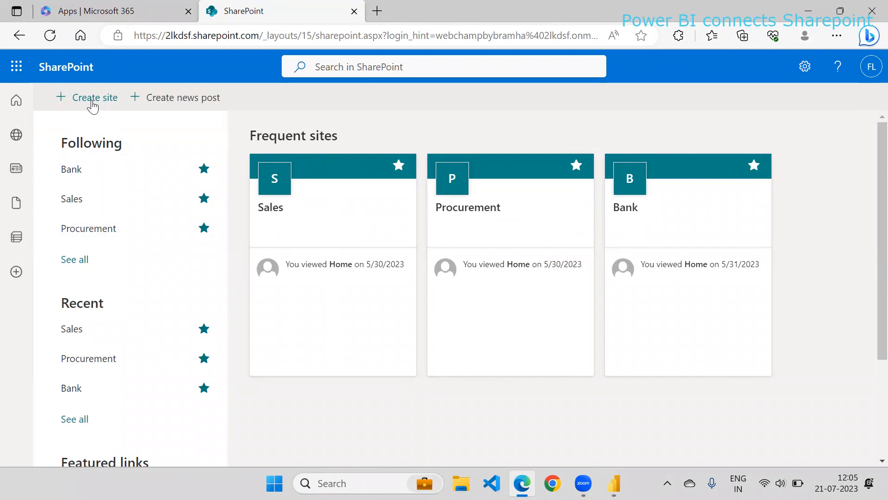
Open the Sales site's document library and go into its Sales folder.
left_click(266, 212)
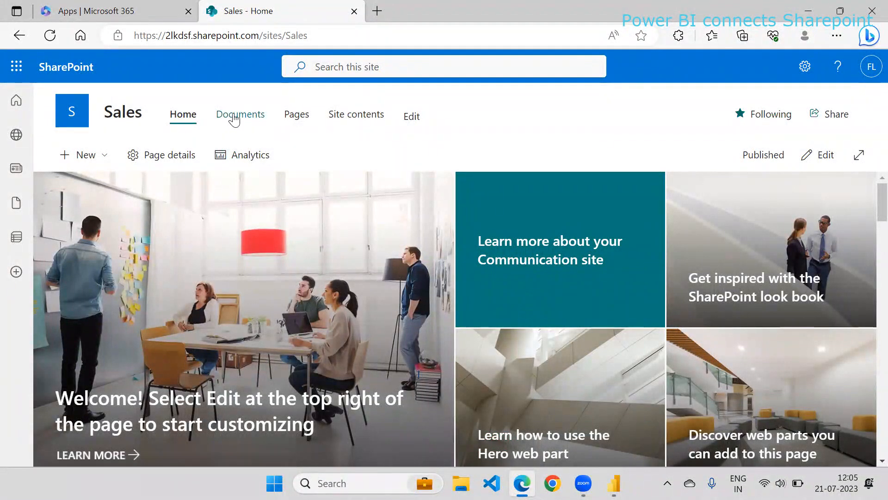
left_click(235, 118)
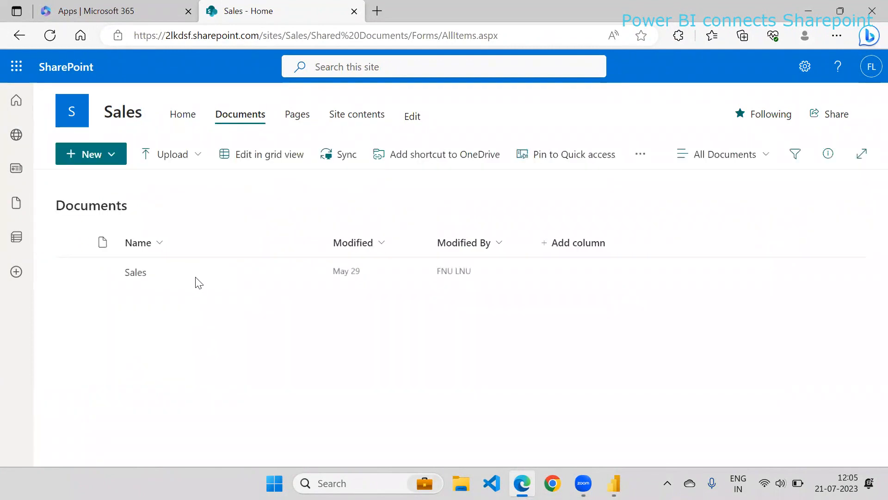
double_click(152, 276)
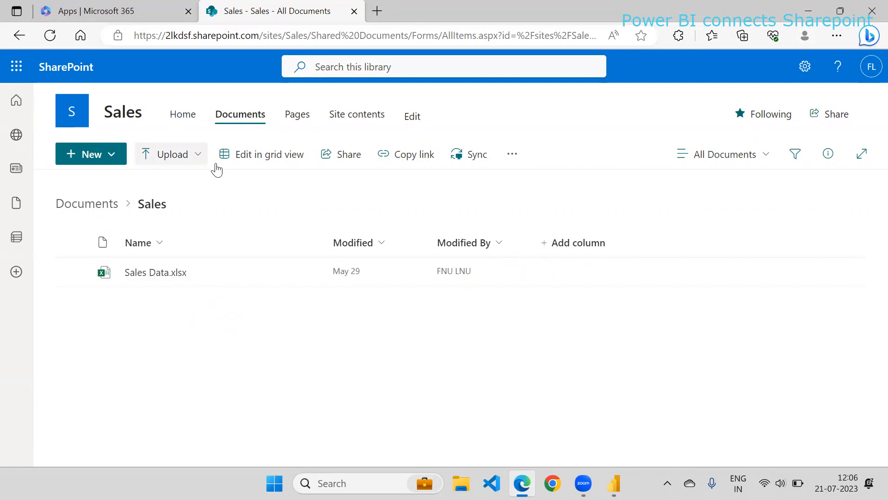
left_click(136, 37)
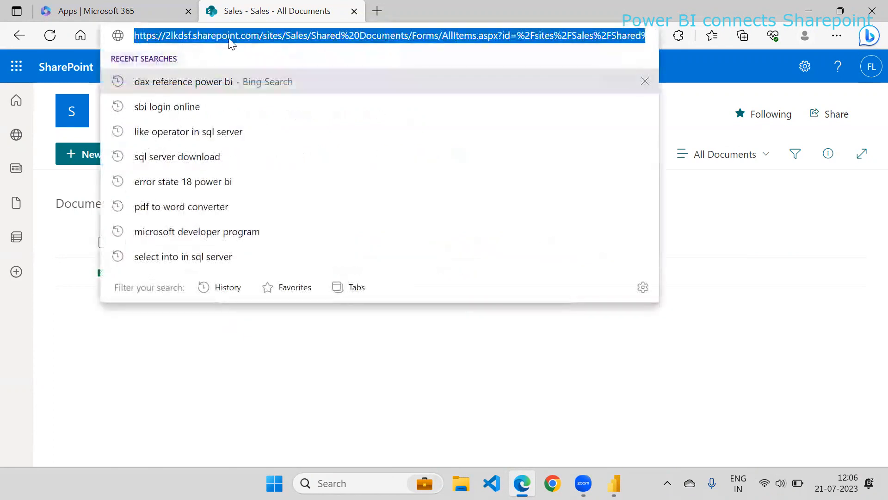
left_click(314, 33)
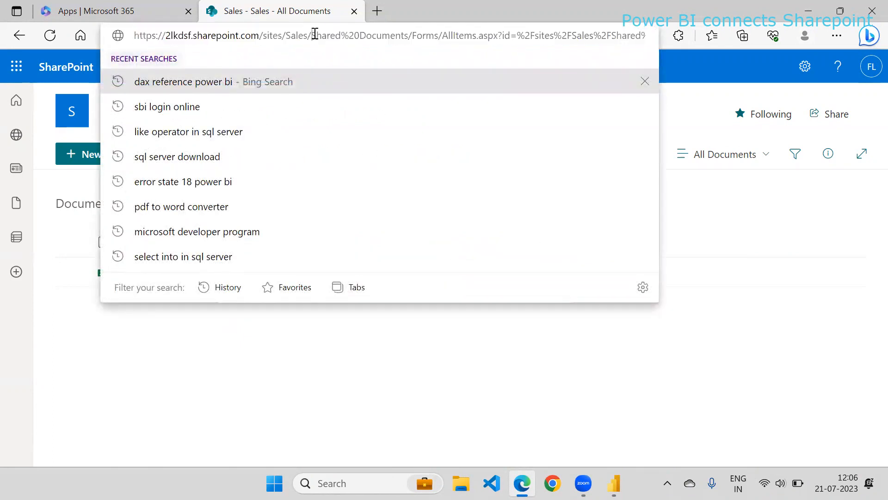
left_click_drag(313, 33, 107, 34)
key("ctrl+c")
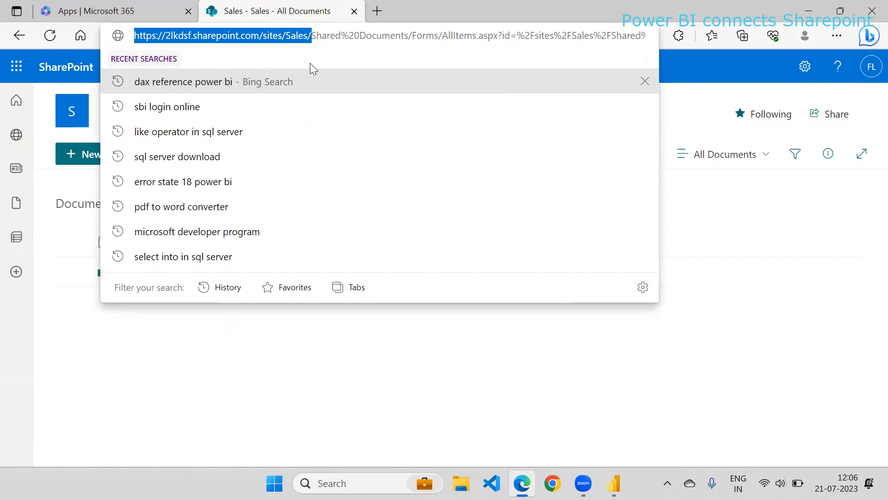
left_click(296, 377)
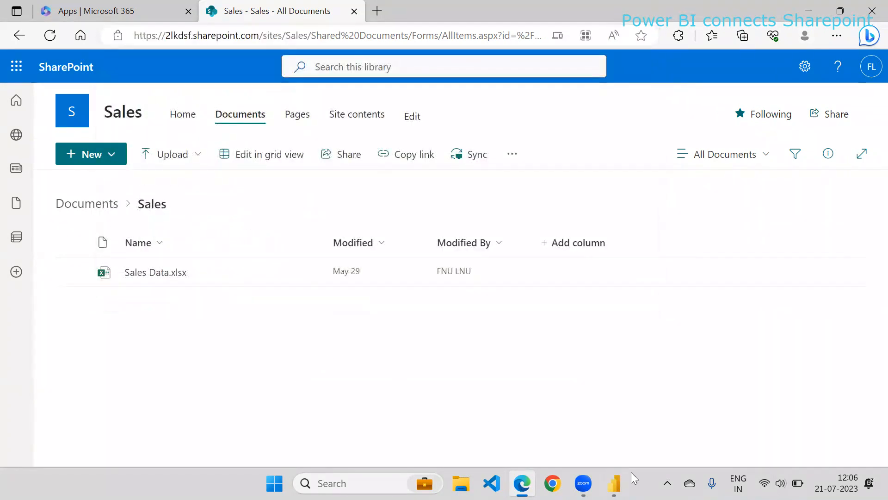
left_click(614, 483)
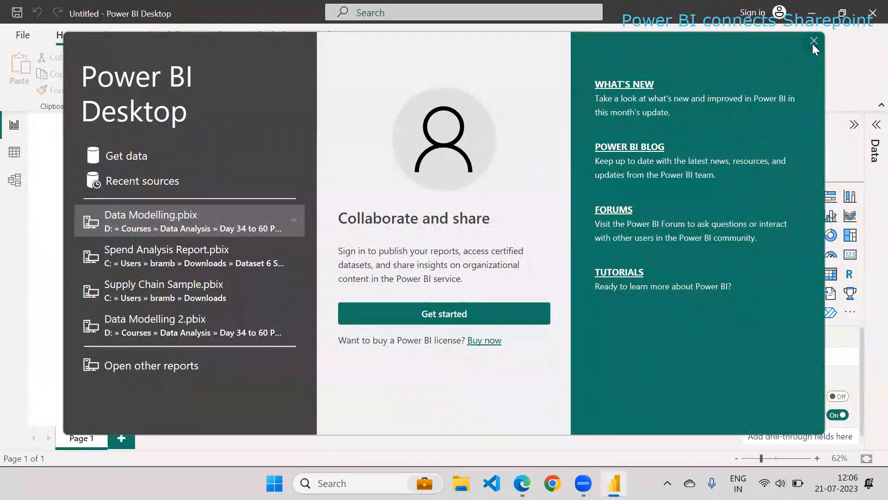
left_click(814, 41)
left_click(130, 90)
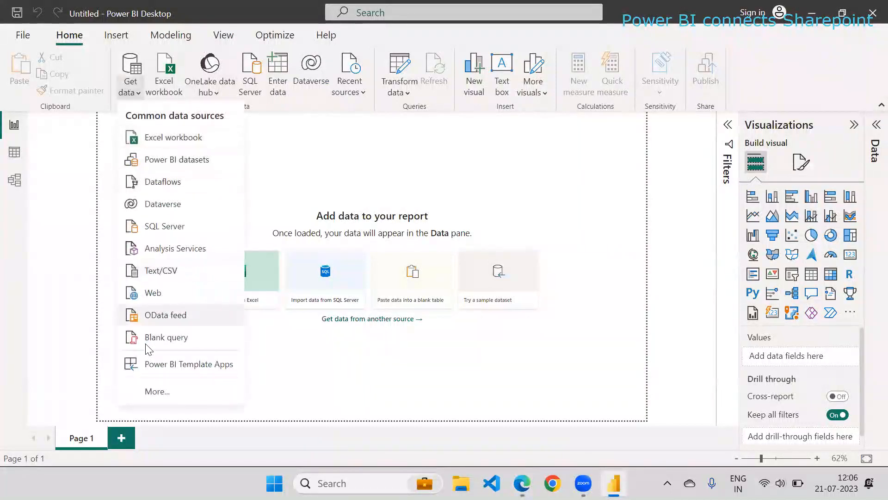
left_click(156, 392)
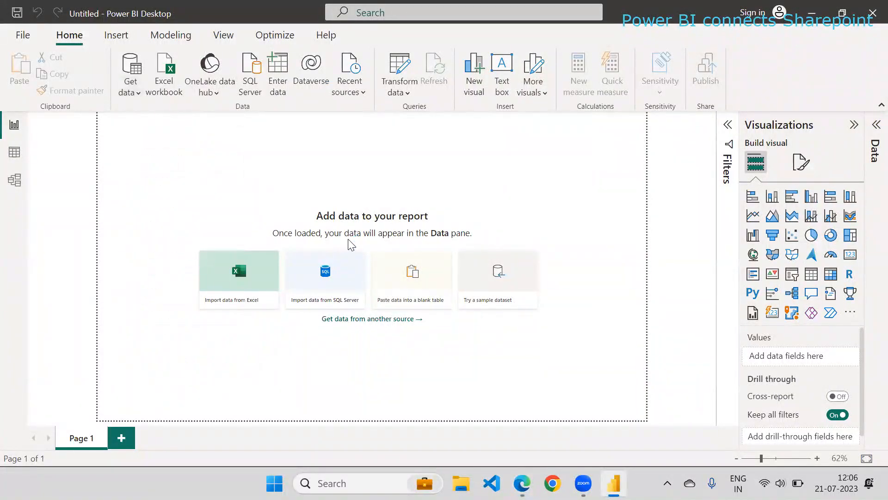
left_click(411, 228)
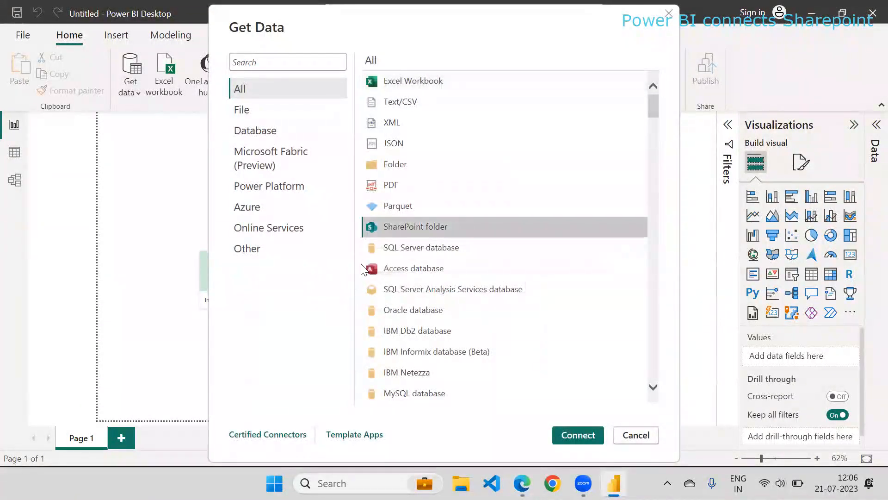
left_click(569, 434)
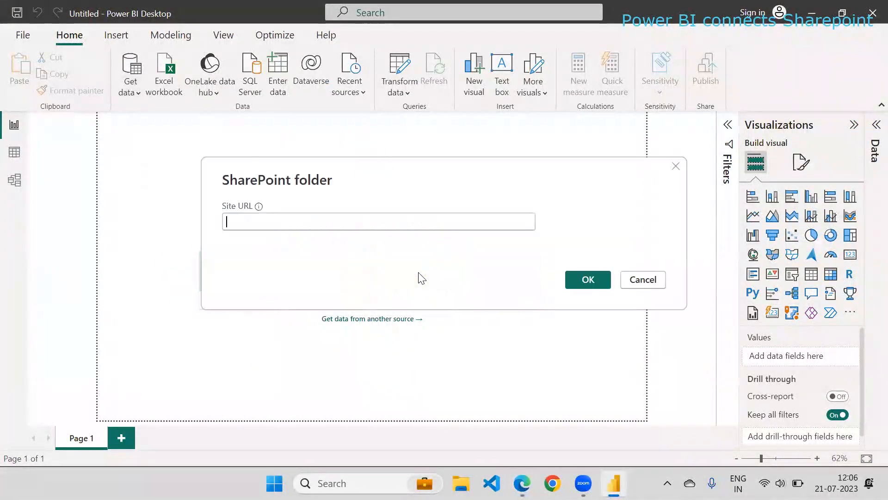
key("ctrl+v")
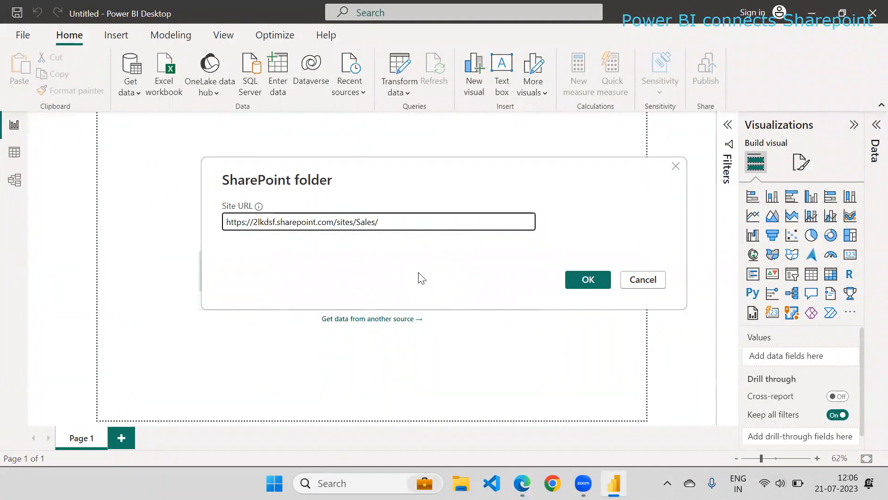
left_click(586, 280)
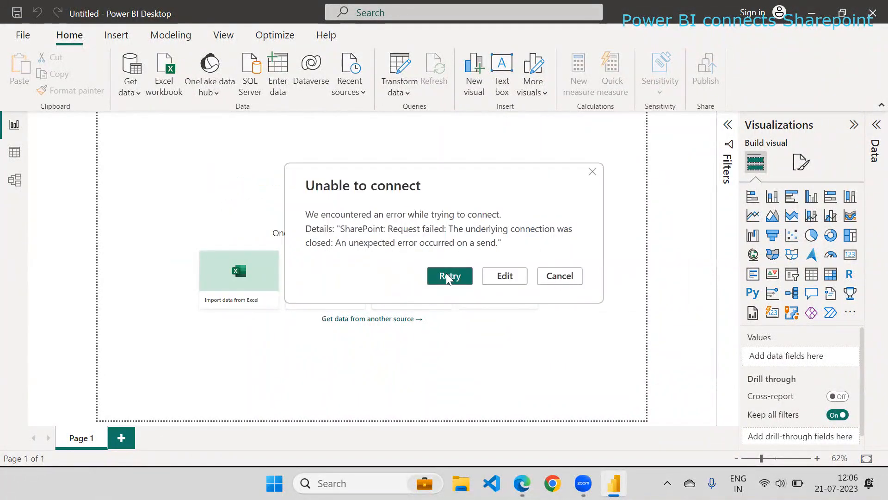
Retry the SharePoint connection, sign in as a different user with the Microsoft account, and connect.
left_click(446, 274)
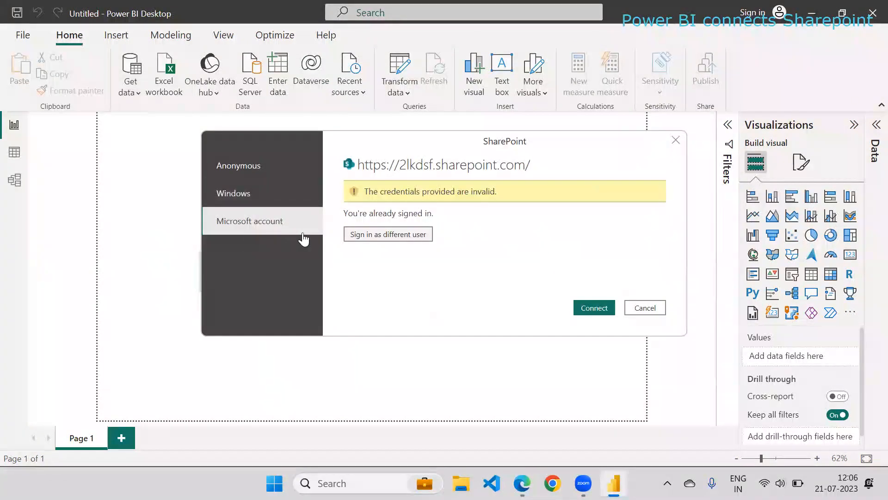
left_click(356, 234)
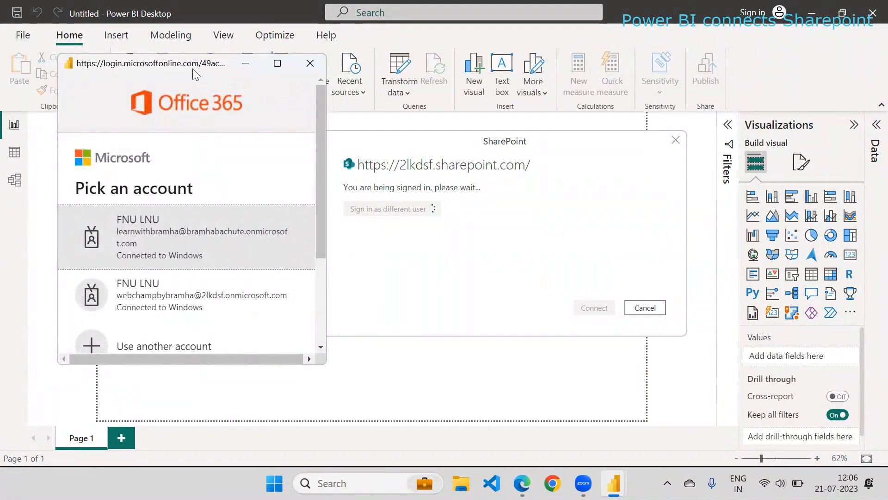
left_click_drag(196, 74, 1, 76)
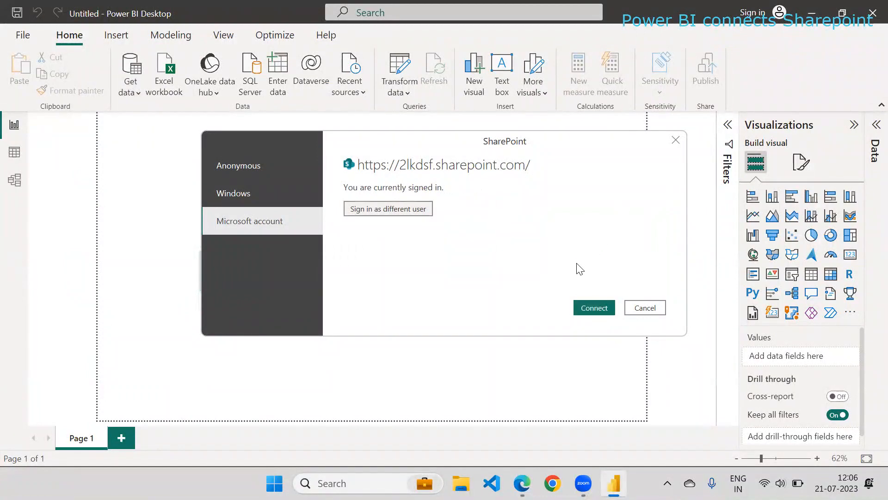
left_click(592, 307)
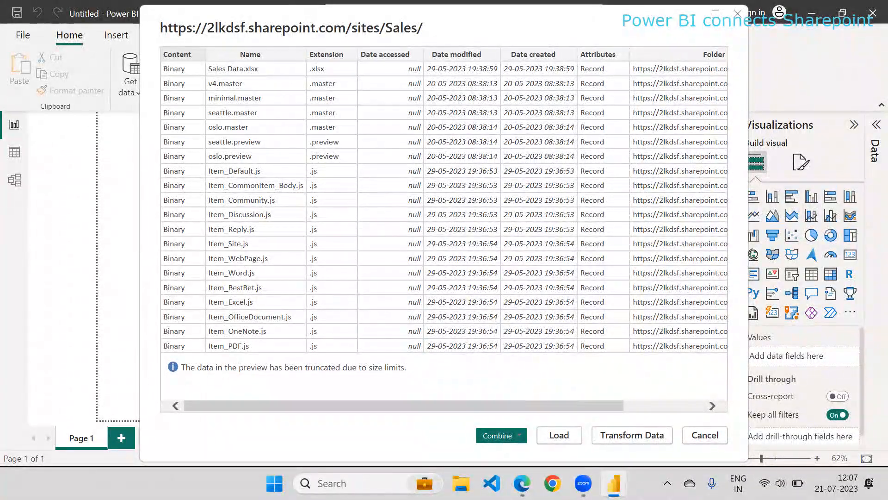
mouse_move(277, 82)
left_mouse_down()
mouse_move(259, 241)
mouse_move(282, 288)
left_mouse_up()
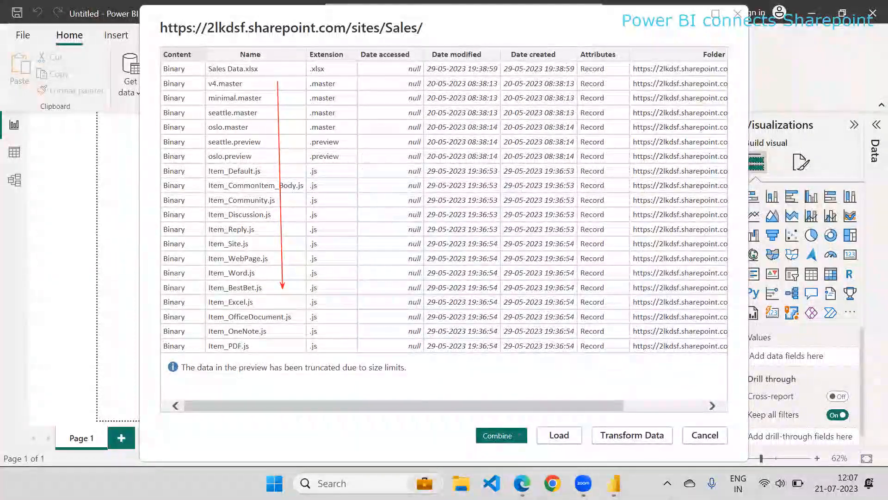
left_click(281, 172)
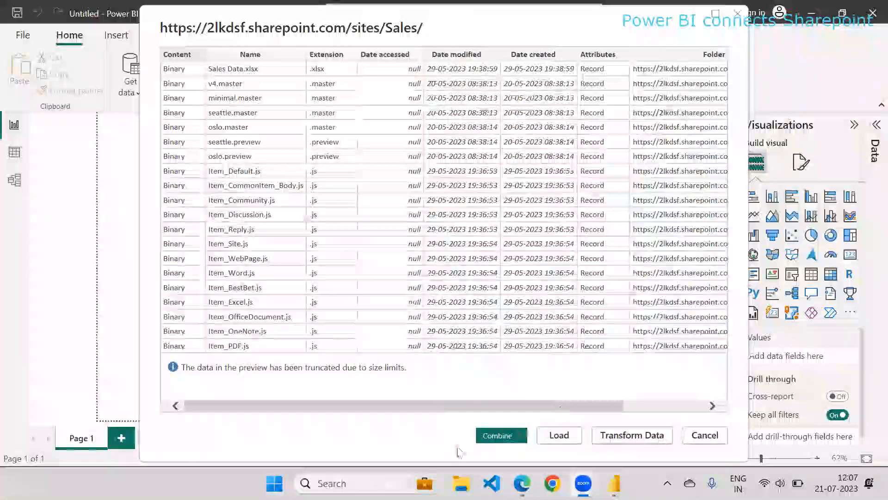
Load the site's file list for transformation and keep only rows where Name contains "Sales".
left_click(630, 435)
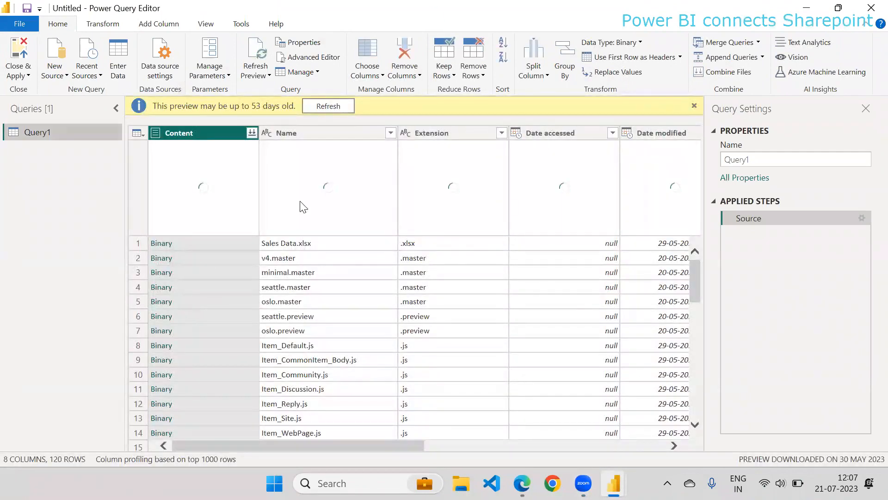
left_click(391, 133)
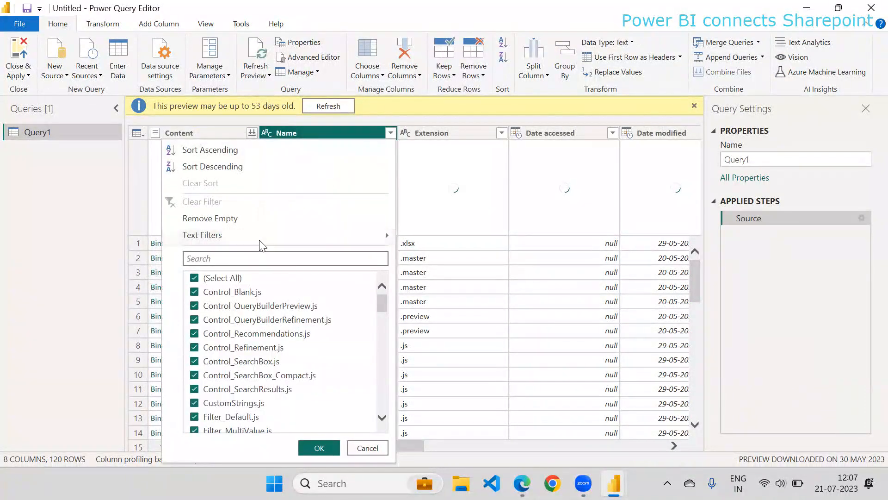
mouse_move(386, 234)
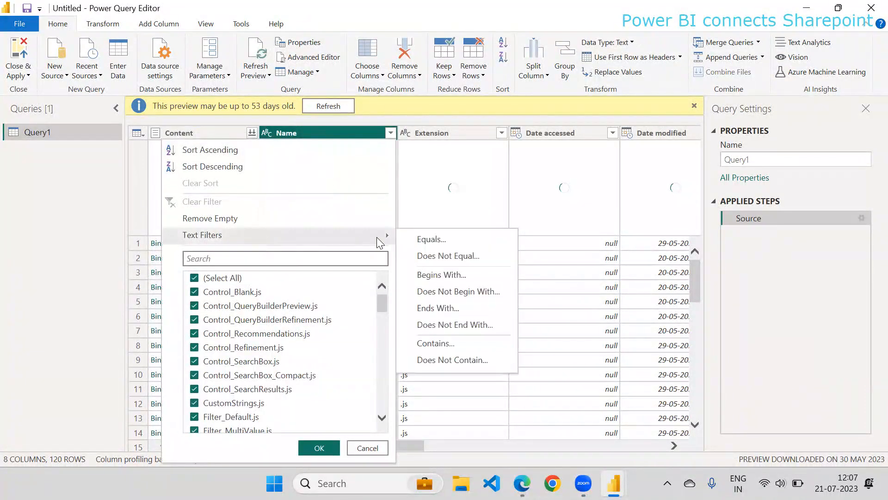
left_click(451, 342)
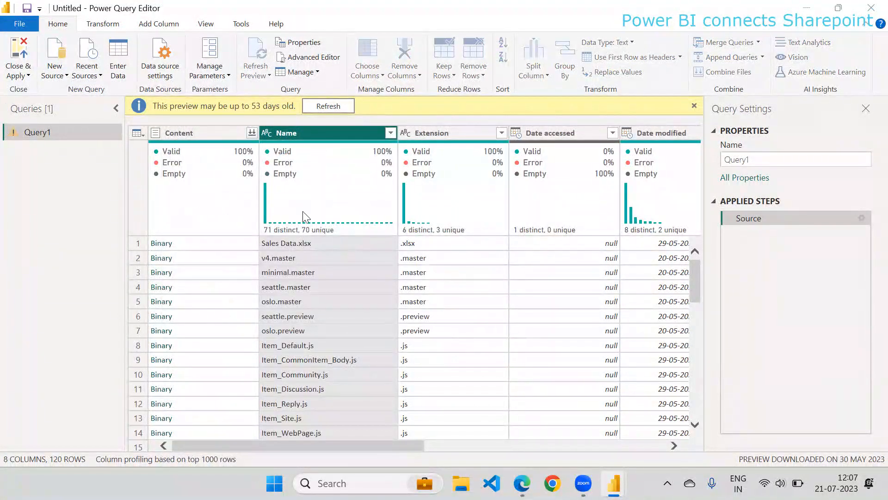
left_click(376, 235)
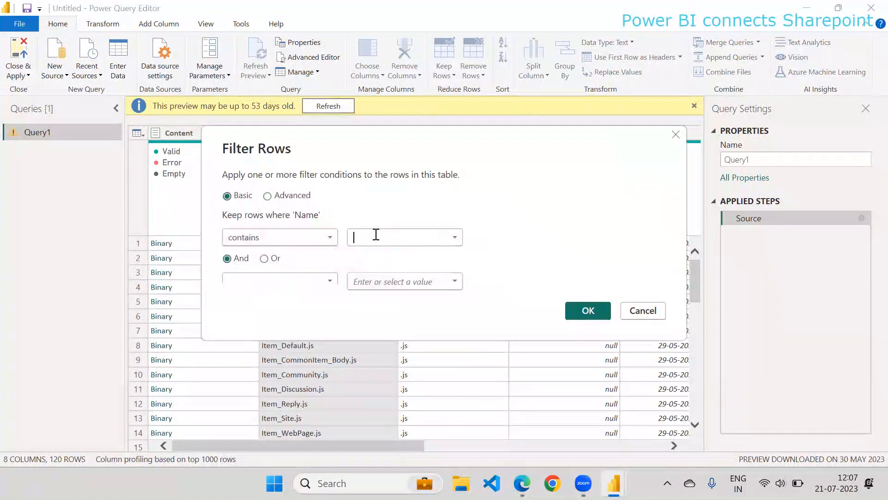
type("Sales")
left_click(587, 310)
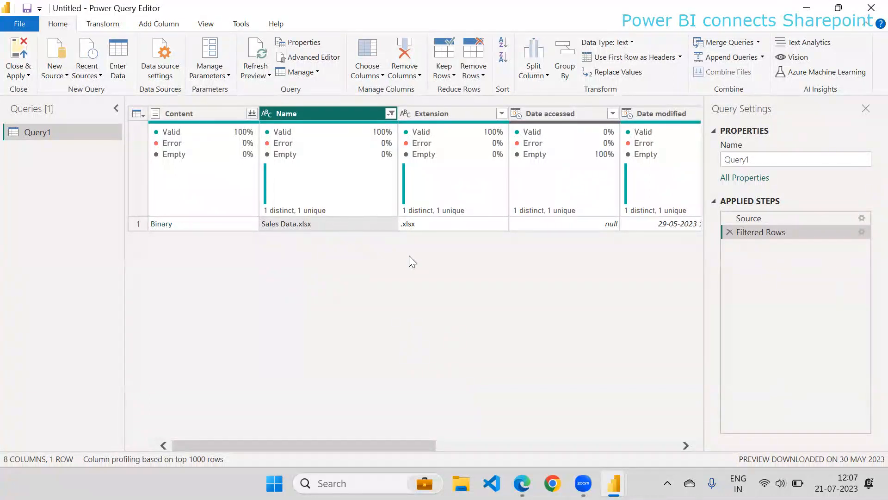
Combine the files in the Content column, extracting the Sales Data sheet with the first file as sample.
left_click(231, 114)
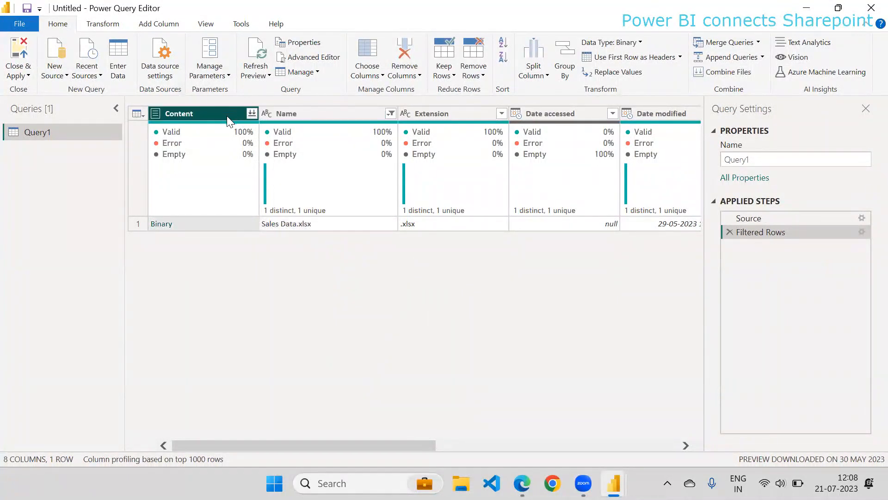
left_click(251, 114)
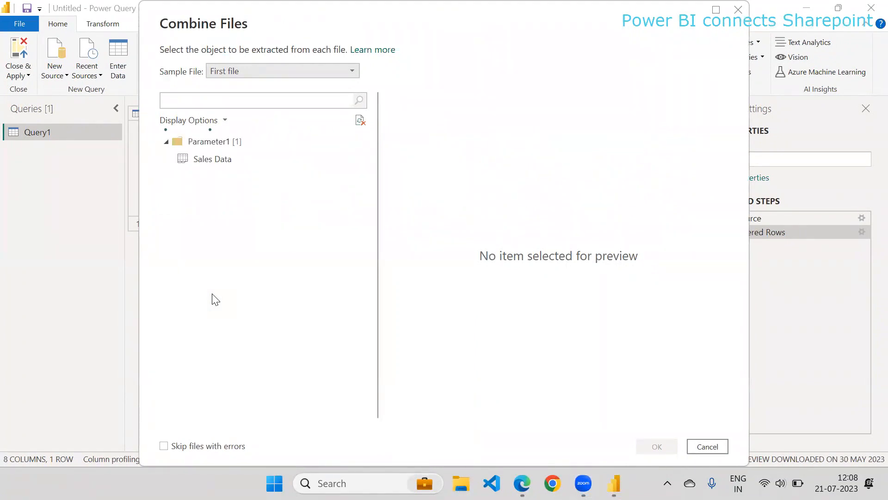
left_click(231, 162)
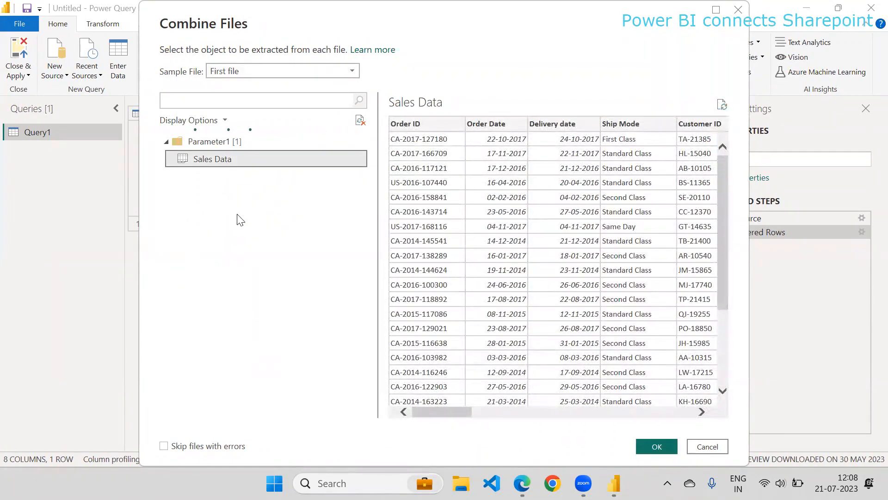
left_click(619, 413)
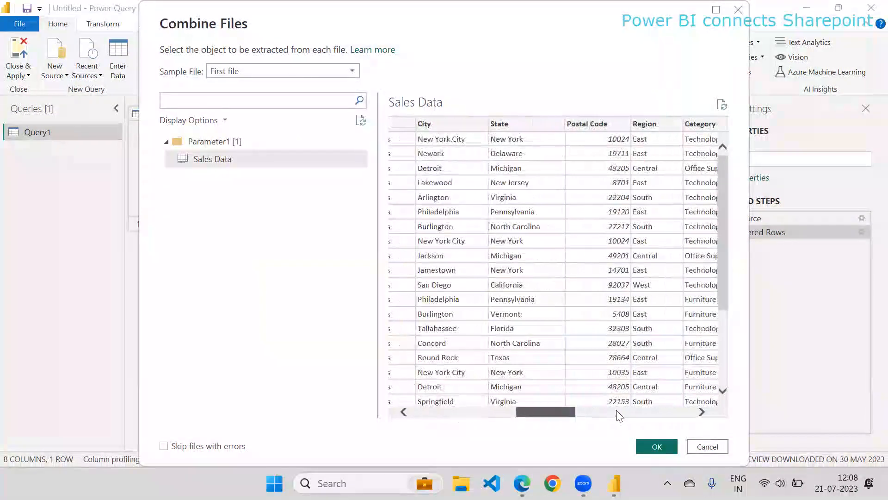
left_click(619, 413)
left_click_drag(619, 413, 372, 415)
left_click(655, 446)
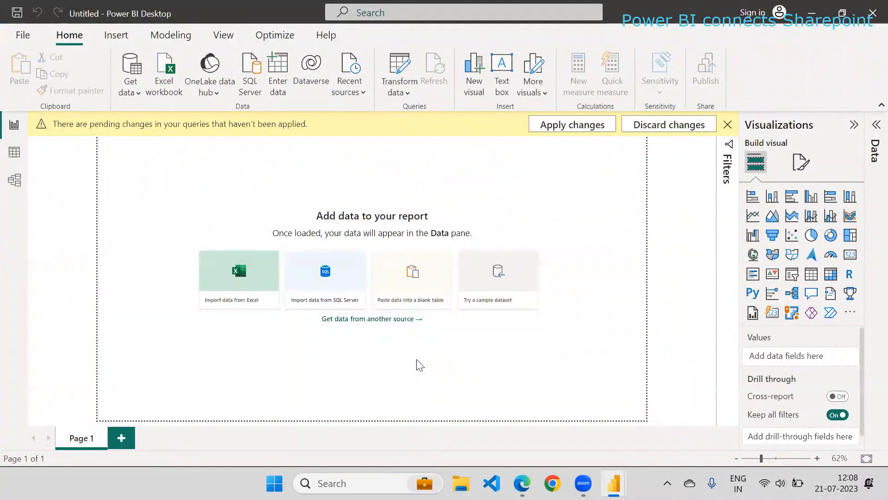
Return to the Power Query Editor, then close it and apply the query to the report.
left_click(624, 477)
left_click(703, 412)
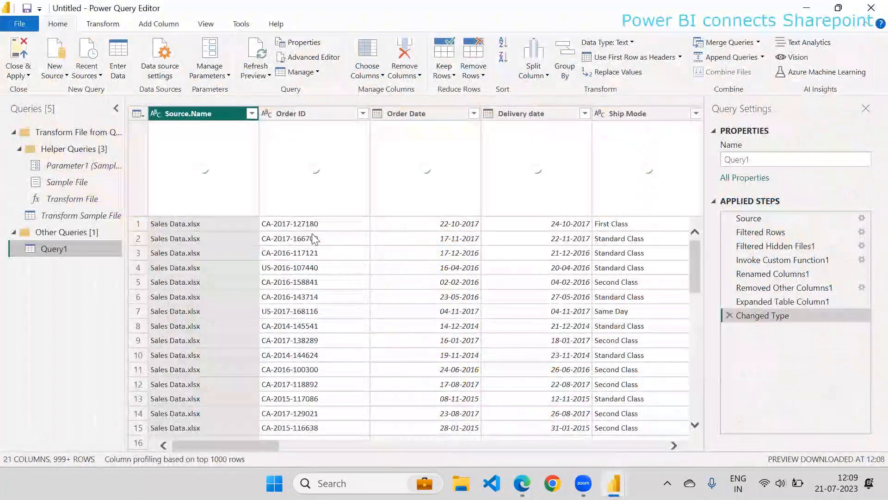
left_click(26, 75)
left_click(27, 89)
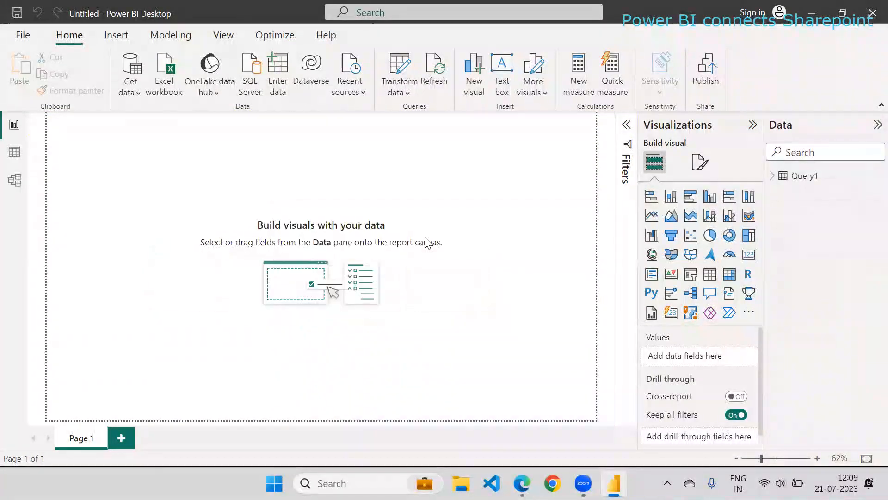
Examine the loaded Query1 table's columns in the data view.
left_click(15, 153)
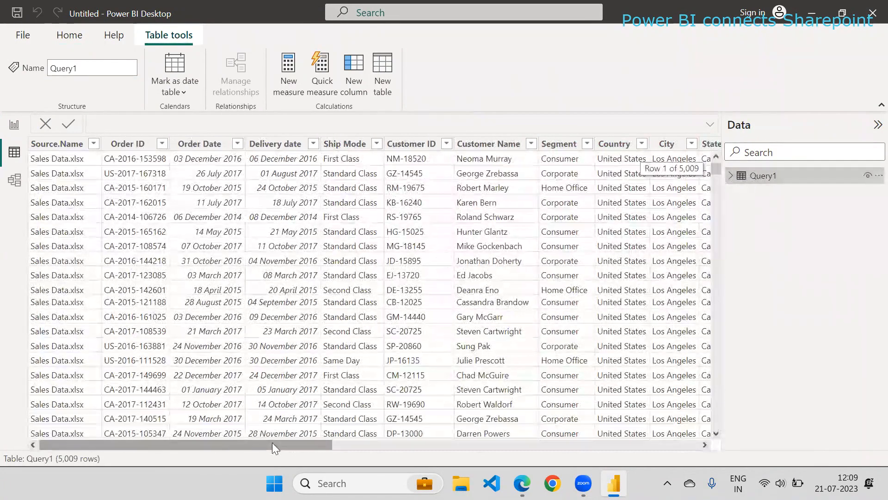
left_click_drag(275, 446, 368, 442)
scroll(26, 377, "left", 10)
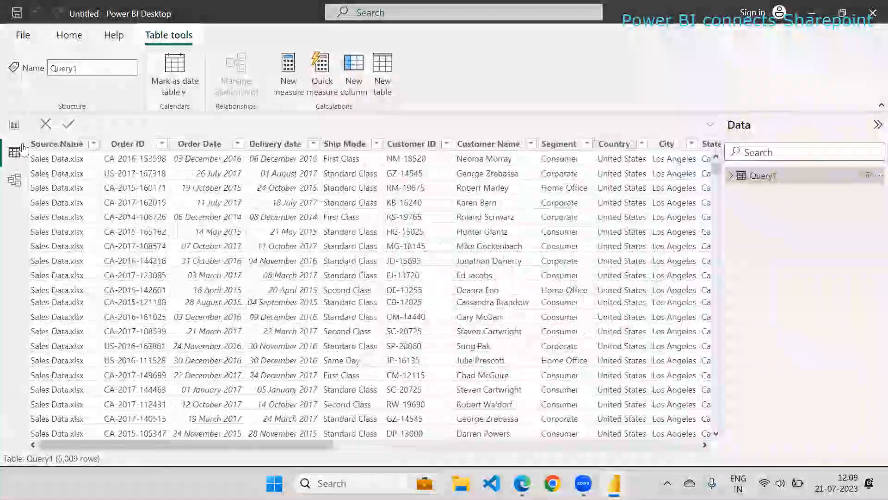
Return to the report view, then switch to SharePoint in Edge and open the Sales list from the site contents.
left_click(15, 125)
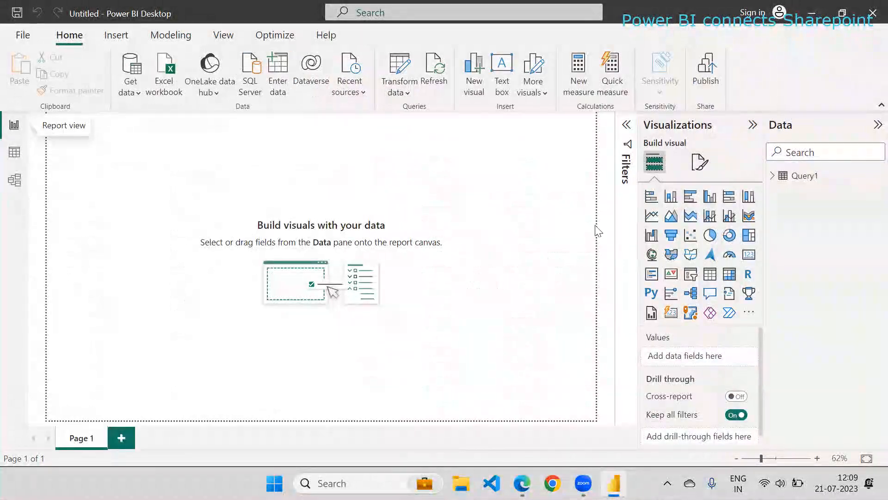
mouse_move(514, 474)
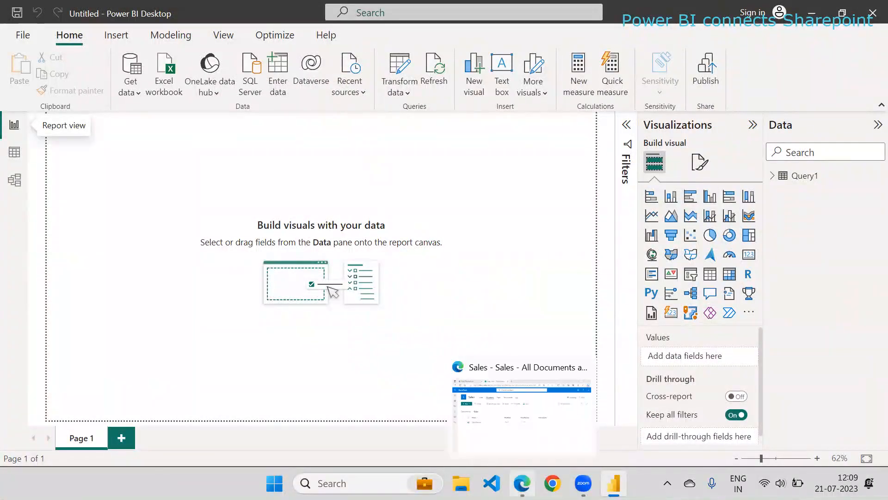
left_click(481, 426)
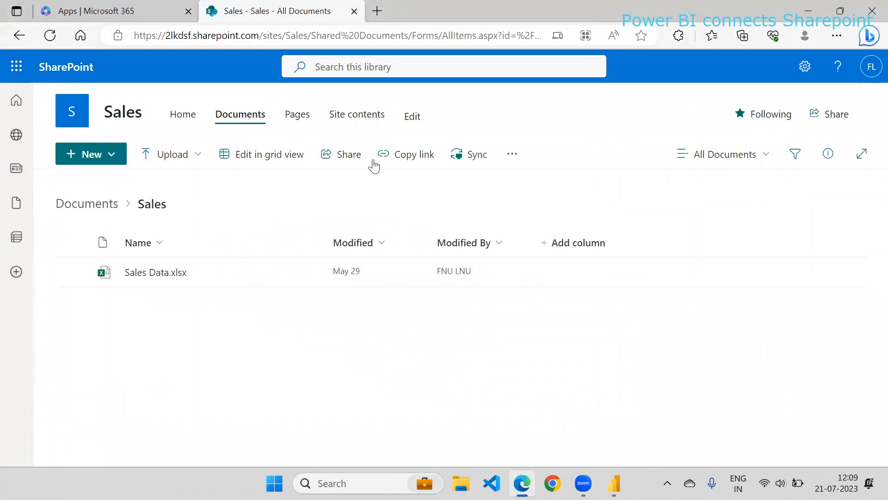
left_click(342, 120)
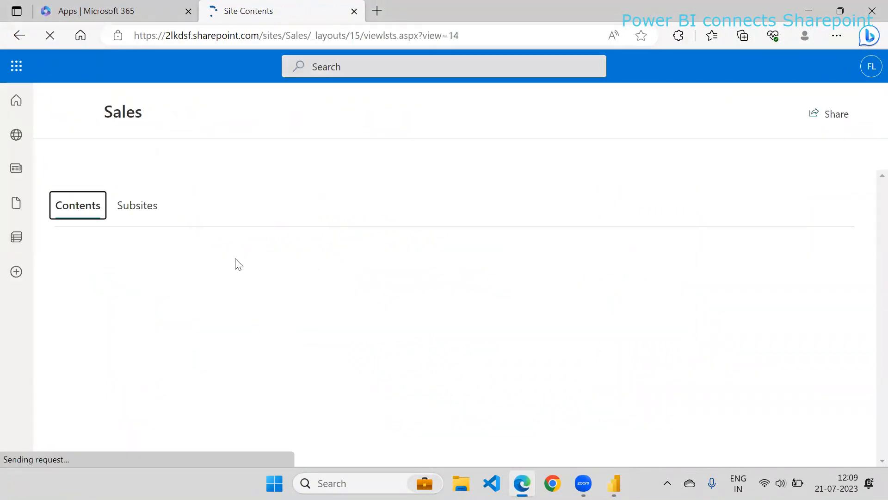
scroll(161, 334, "down", 1)
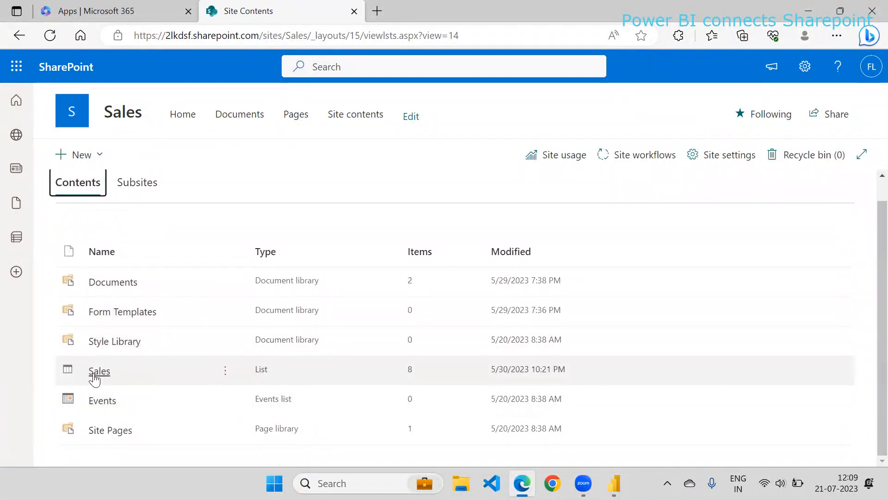
left_click(102, 377)
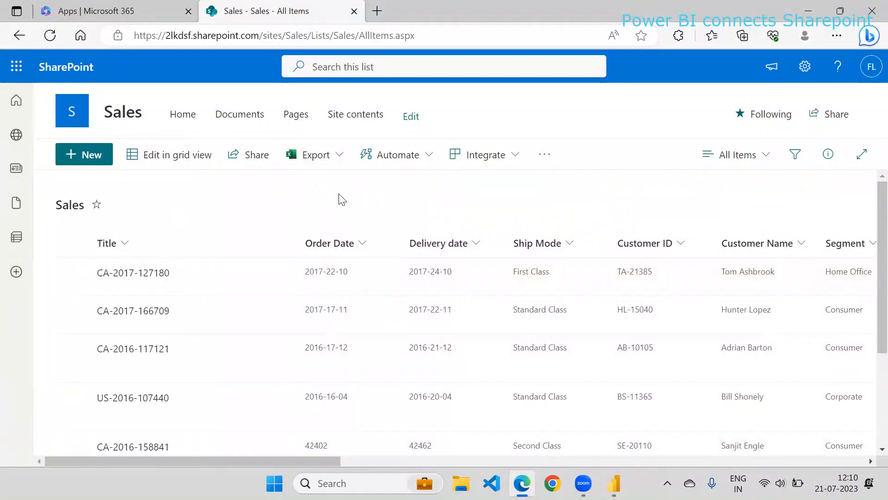
Switch back to Power BI Desktop, search the available data sources for "share point" and connect with the SharePoint list connector.
left_click(614, 483)
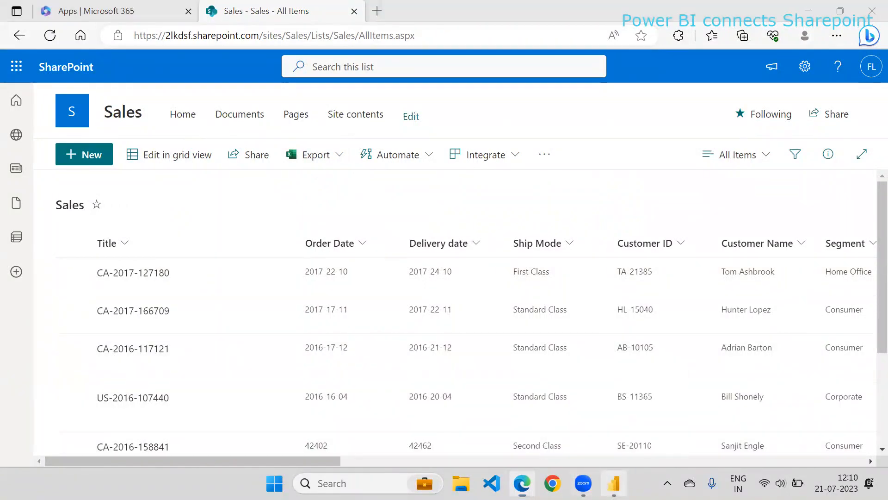
left_click(128, 88)
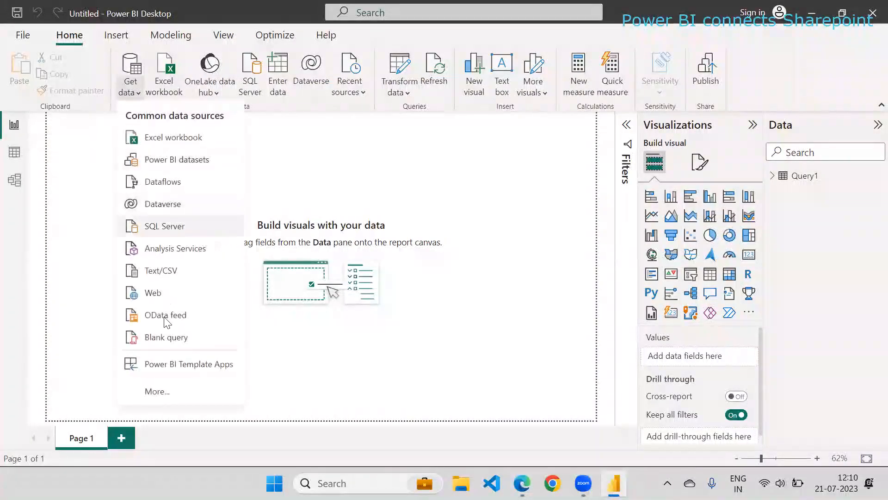
left_click(161, 388)
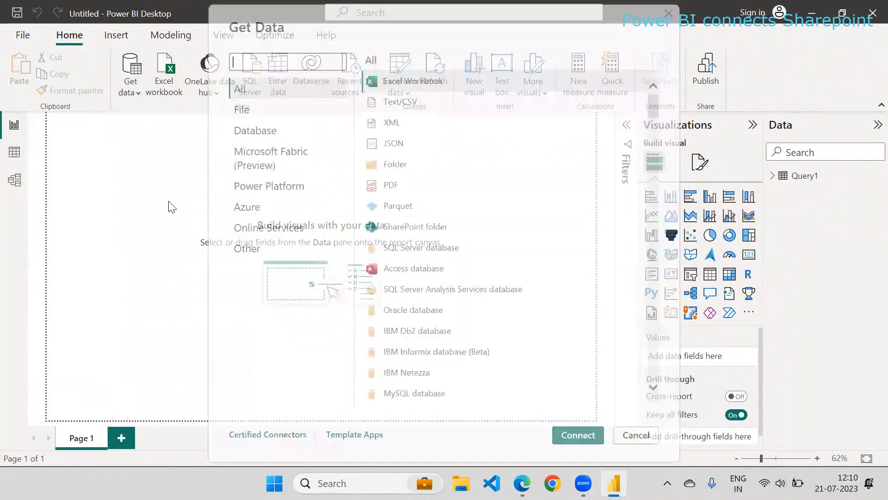
left_click(286, 64)
type("shapoint")
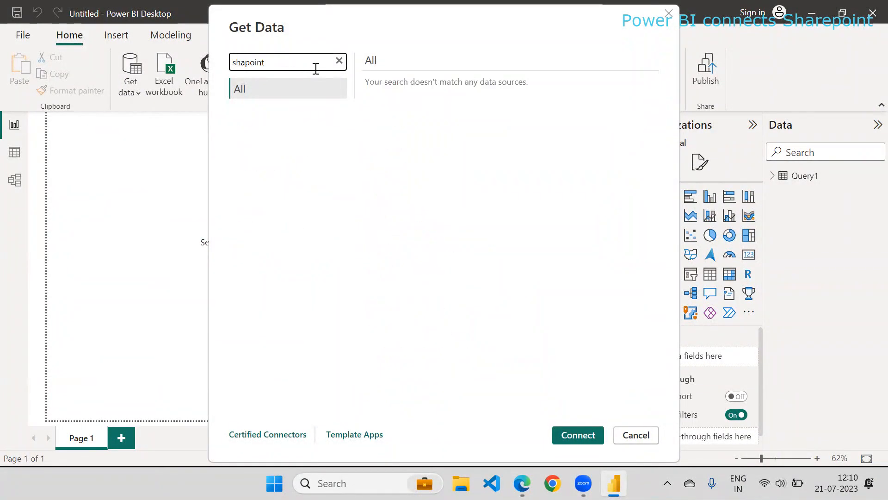
left_click(248, 66)
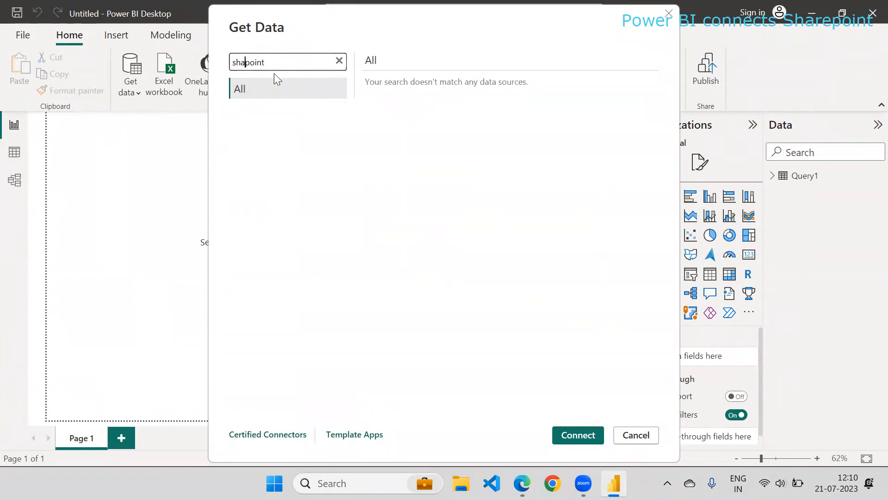
type("re")
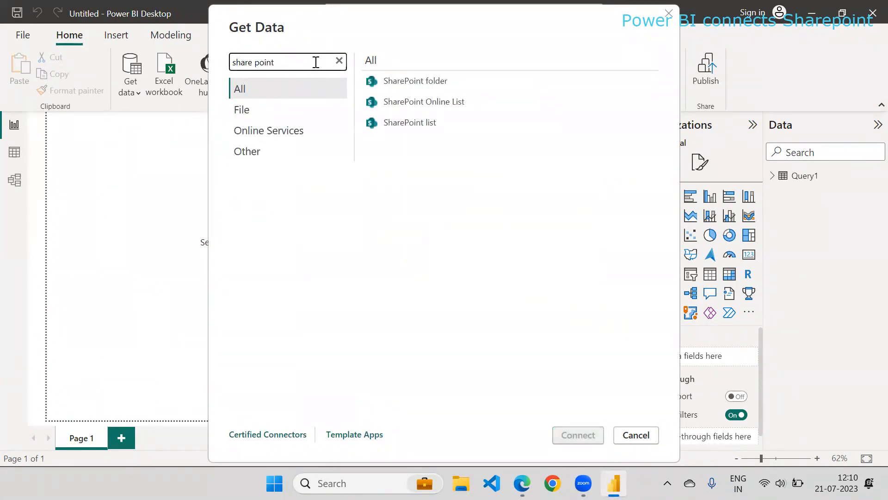
left_click(422, 123)
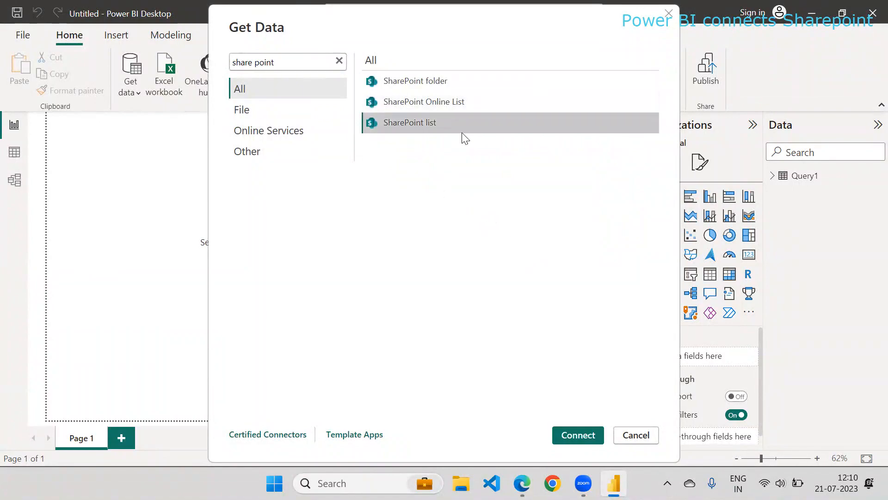
left_click(582, 435)
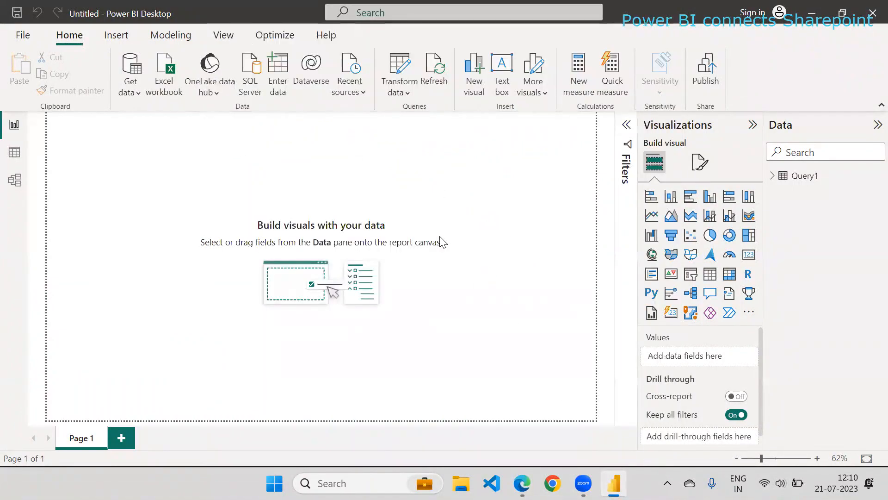
type("https://2lkdsf.sharepoint.com/sites/Sales/")
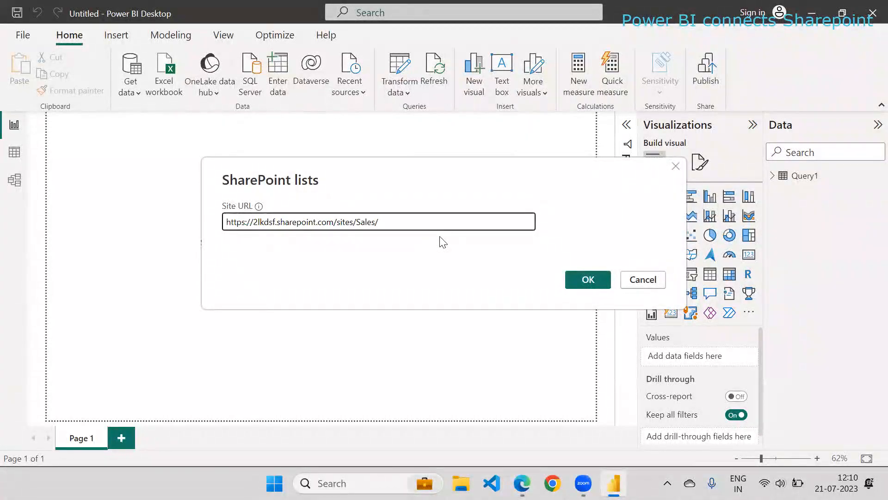
left_click(589, 278)
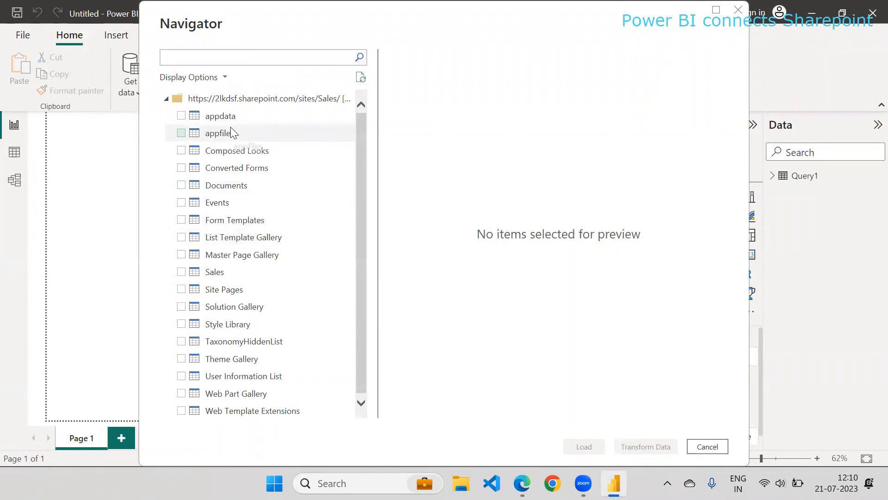
left_click(182, 272)
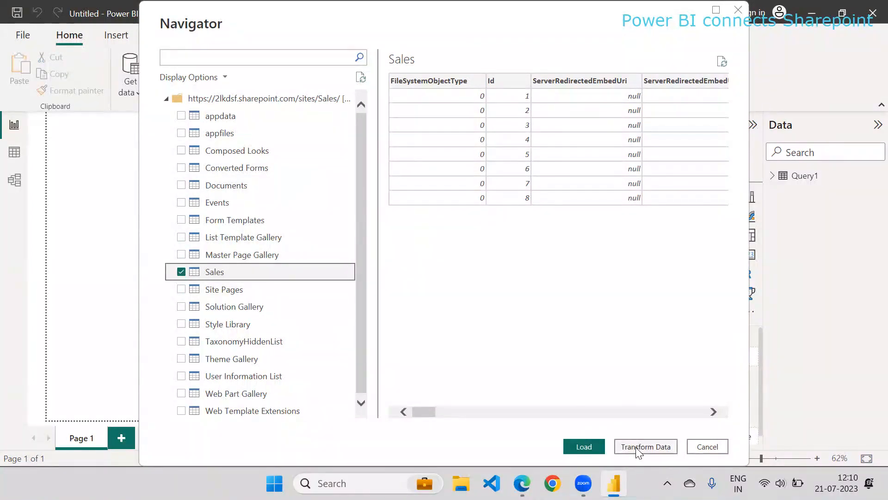
left_click(590, 444)
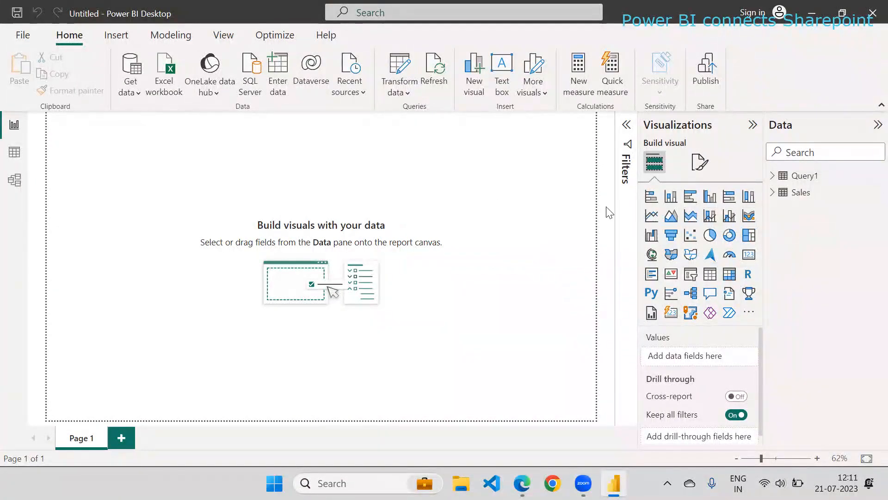
Examine the columns and rows of the loaded Sales table in the data view.
left_click(805, 177)
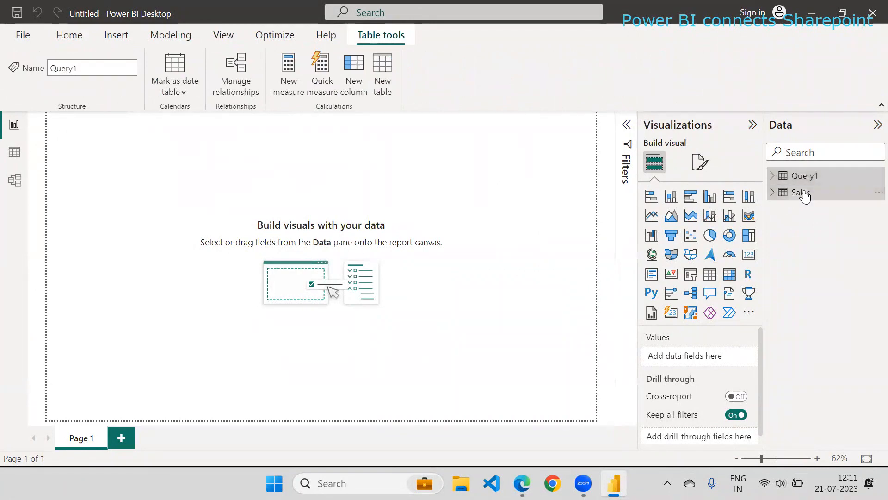
left_click(804, 193)
left_click(14, 155)
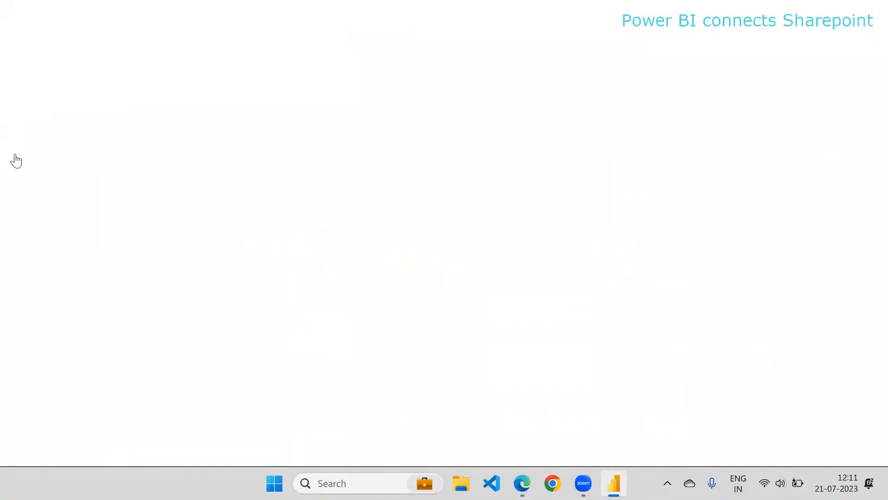
left_click(751, 193)
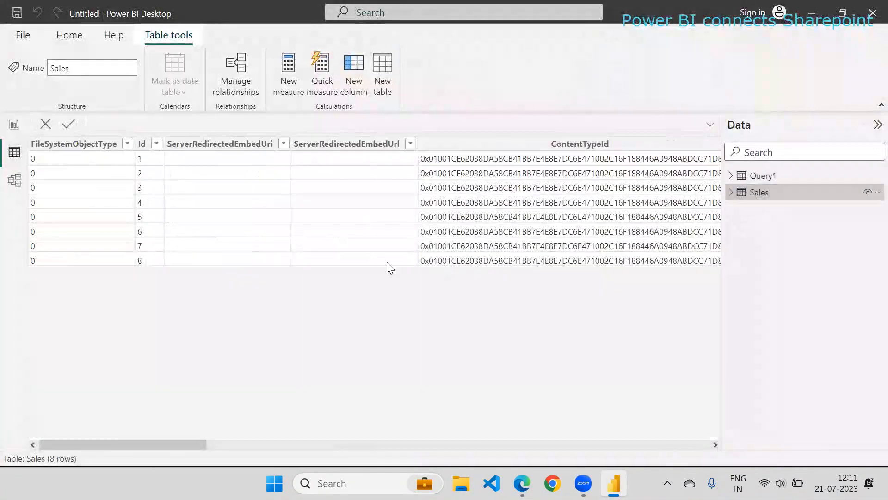
left_click_drag(156, 444, 312, 449)
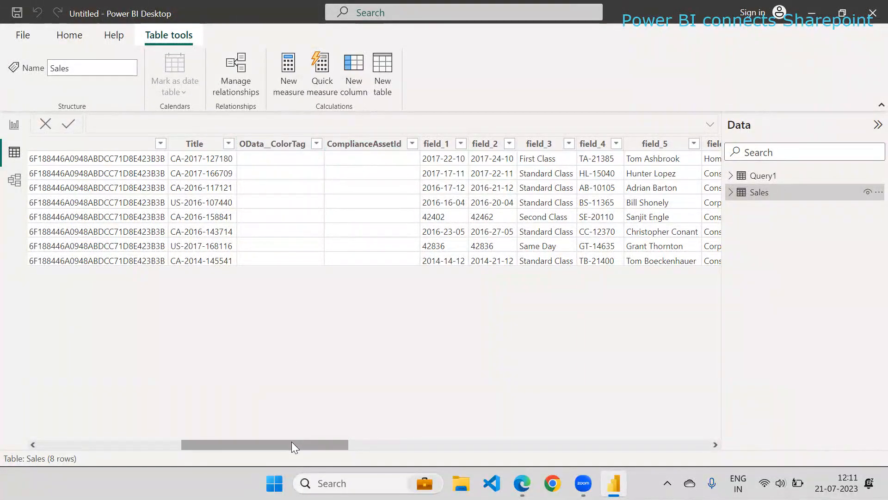
left_click_drag(292, 441, 581, 456)
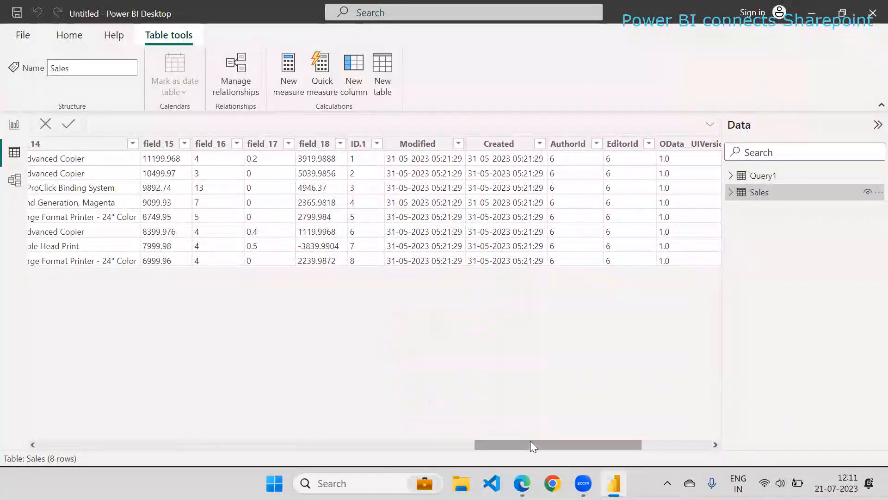
left_click_drag(531, 442, 287, 449)
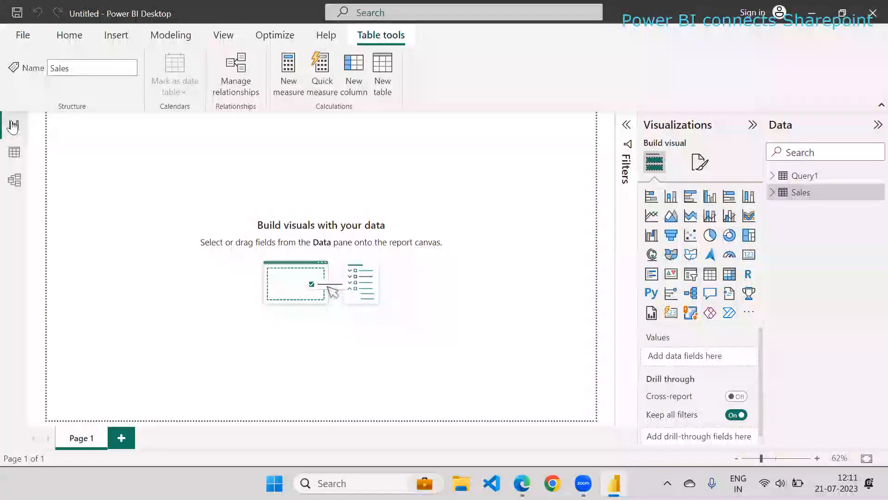
Return to the report view and minimize the open windows to show the desktop.
left_click(16, 128)
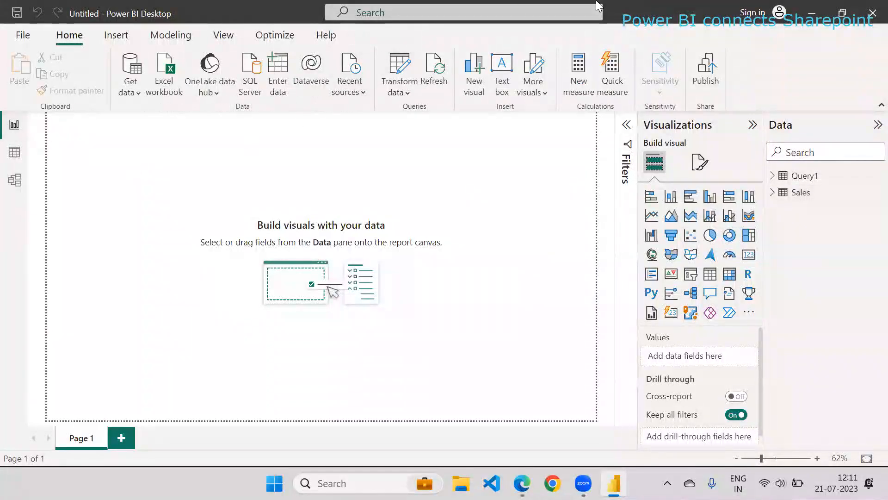
left_click(810, 8)
left_click(807, 9)
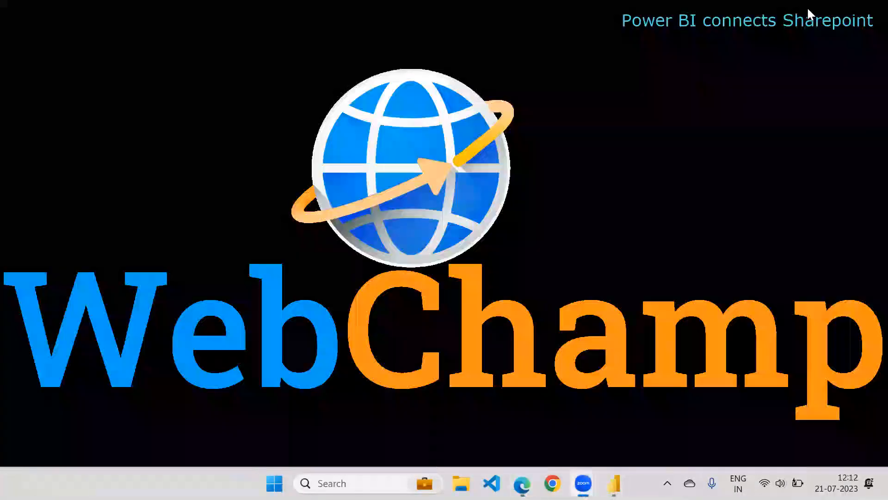